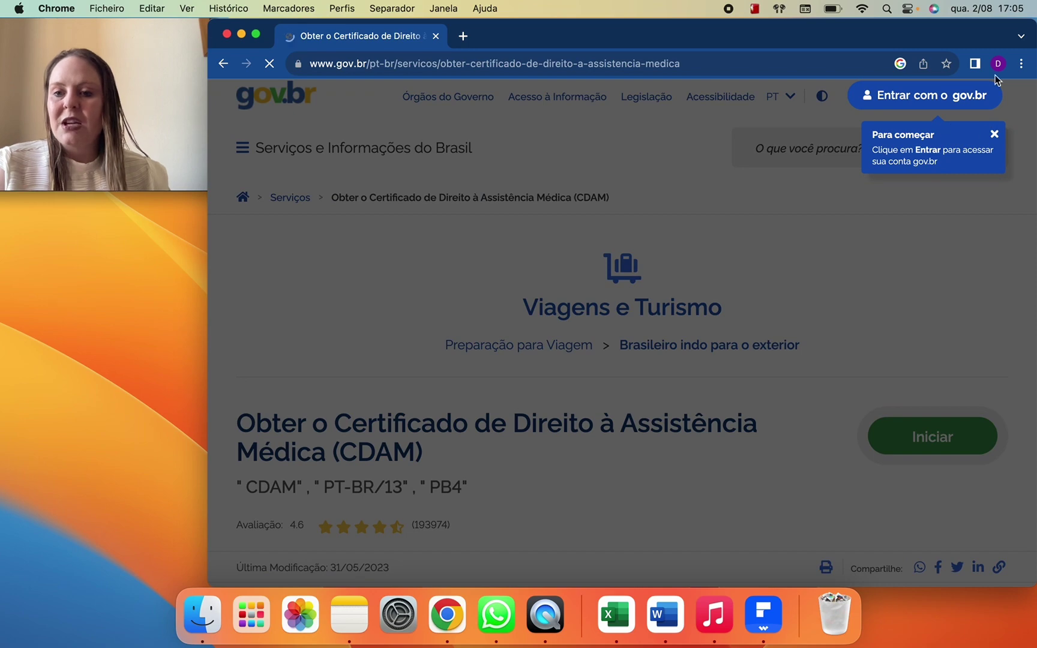
Step: Sign in to gov.br with the saved account login
left_click(994, 134)
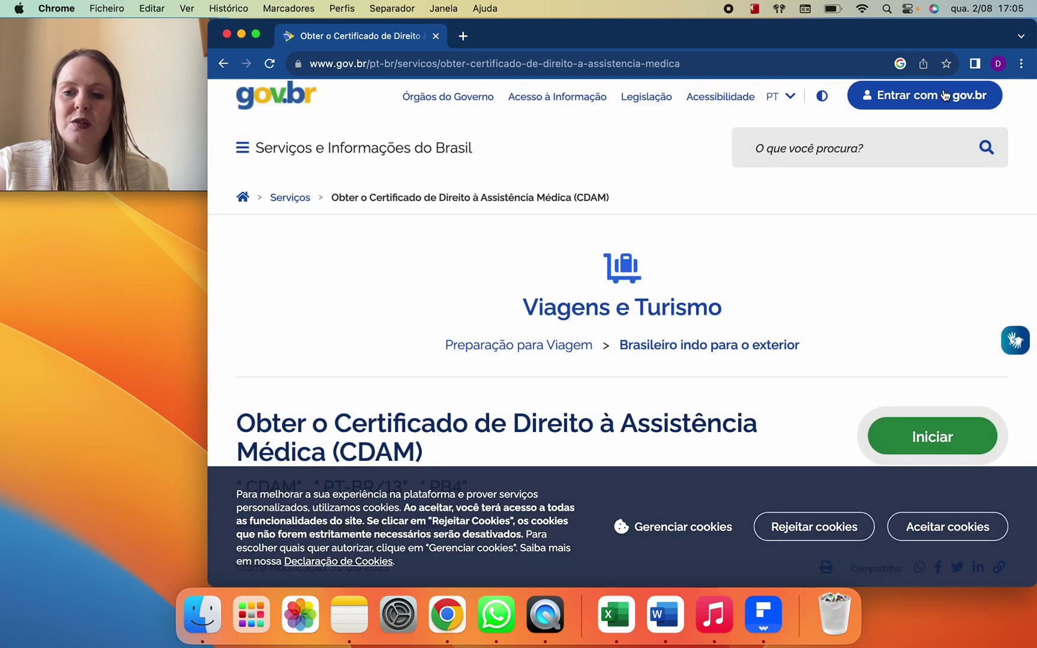
left_click(940, 97)
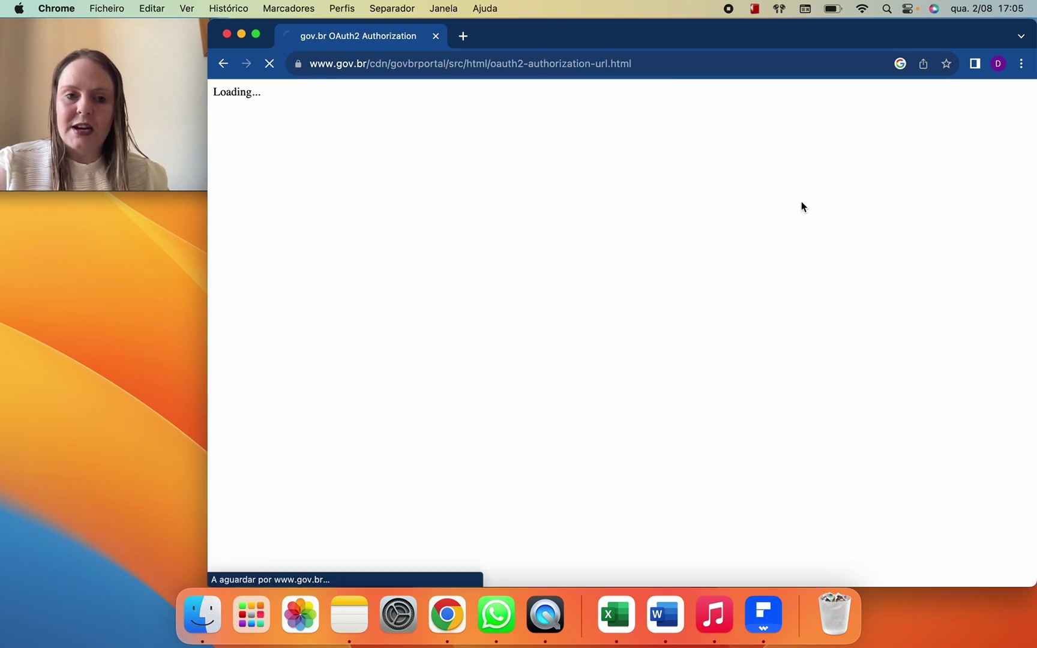
left_click(755, 11)
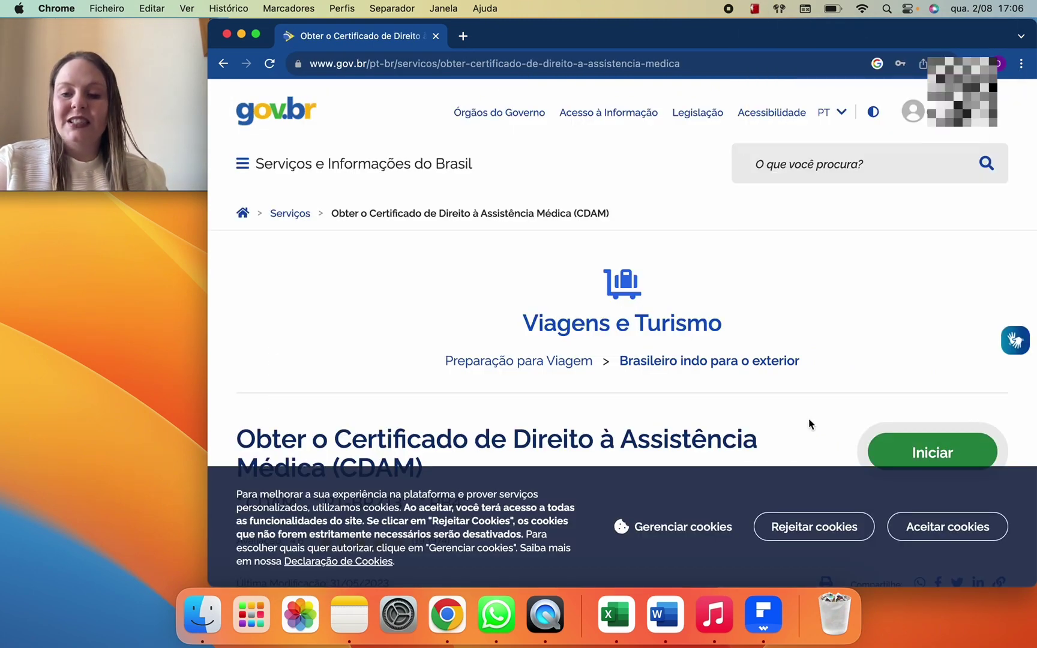
Step: Accept cookies, start the CDAM certificate request and authorize personal data use
left_click(919, 523)
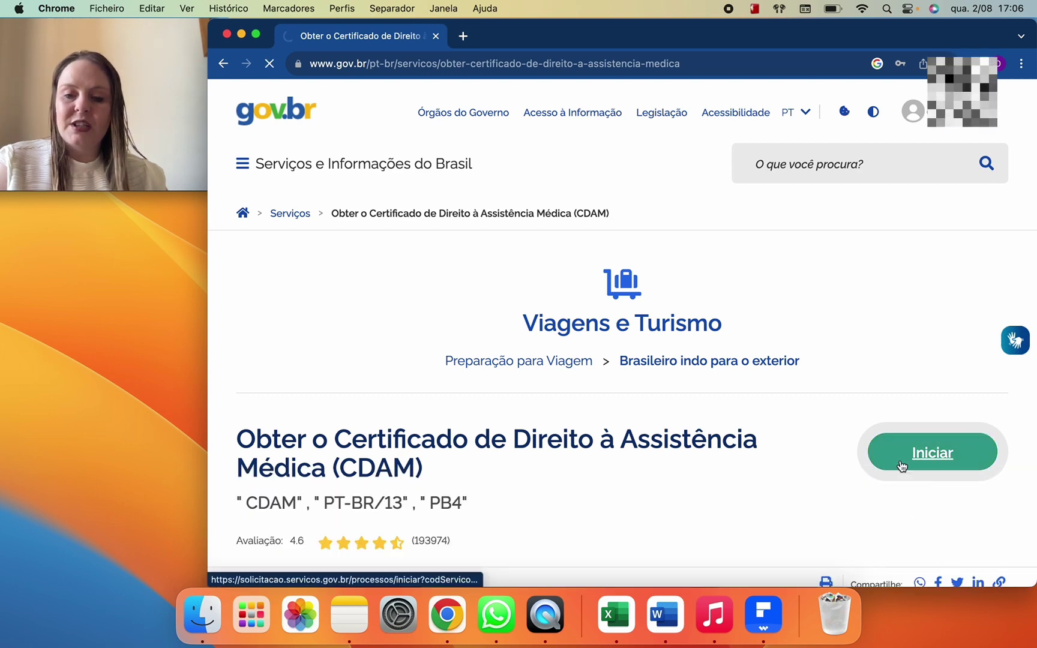
left_click(913, 444)
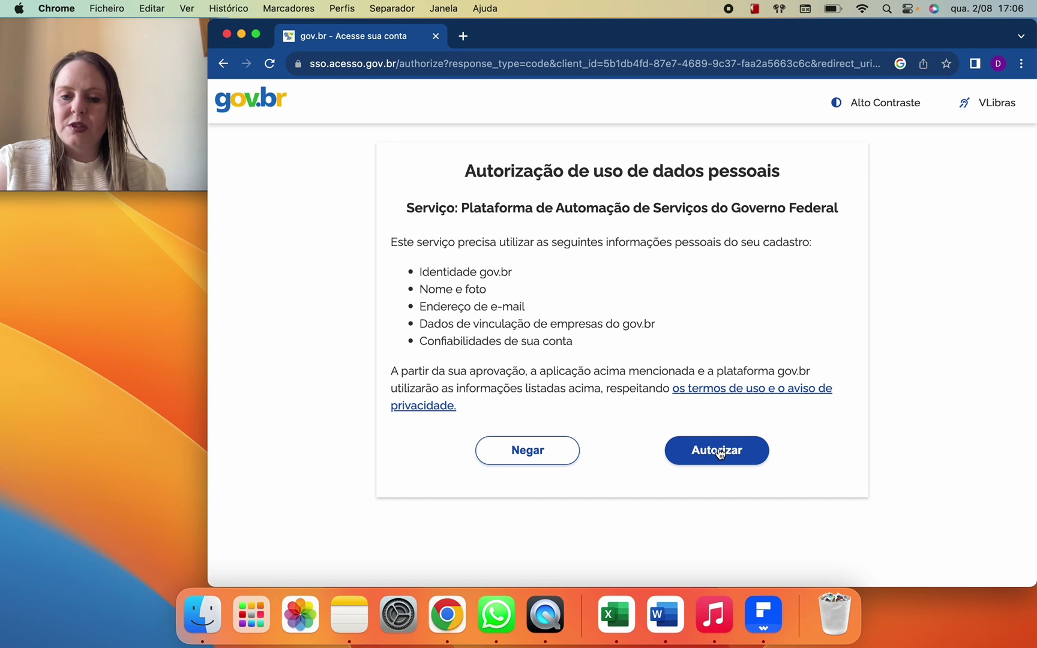
left_click(721, 453)
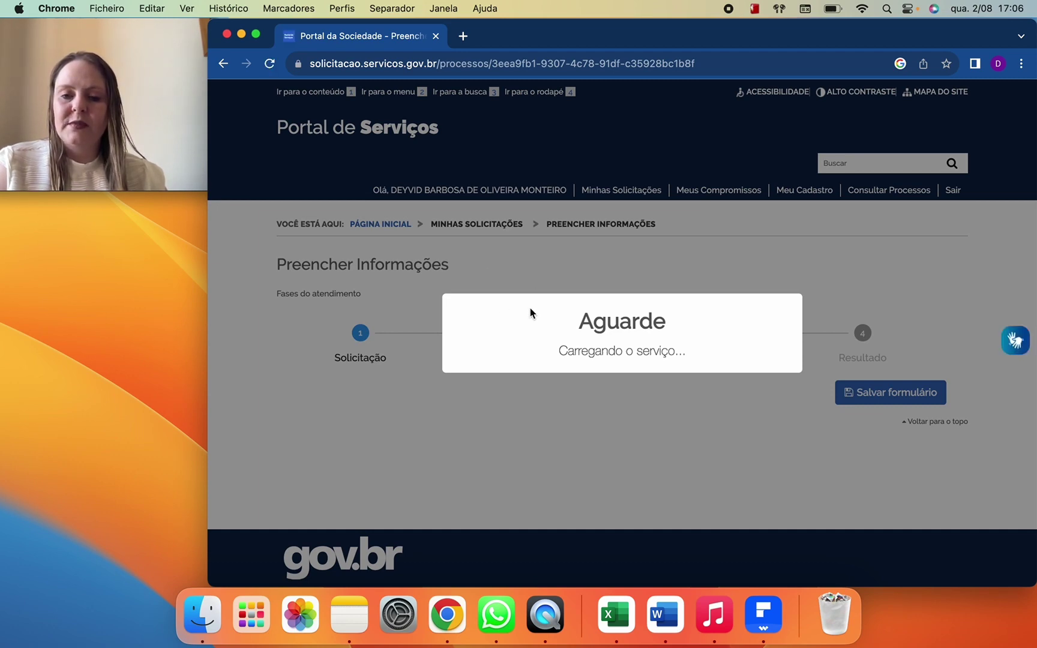
Step: Review the CDAM form from the Destino country list down to the Número do Passaporte field
scroll(380, 284, "down", 3)
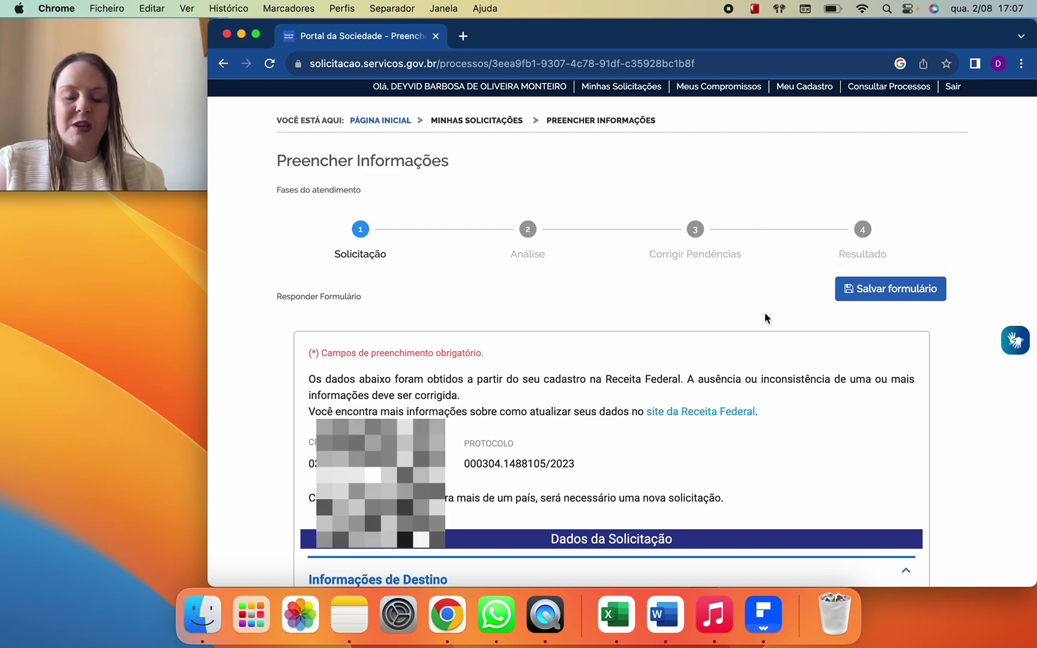
scroll(765, 312, "down", 2)
scroll(762, 309, "down", 10)
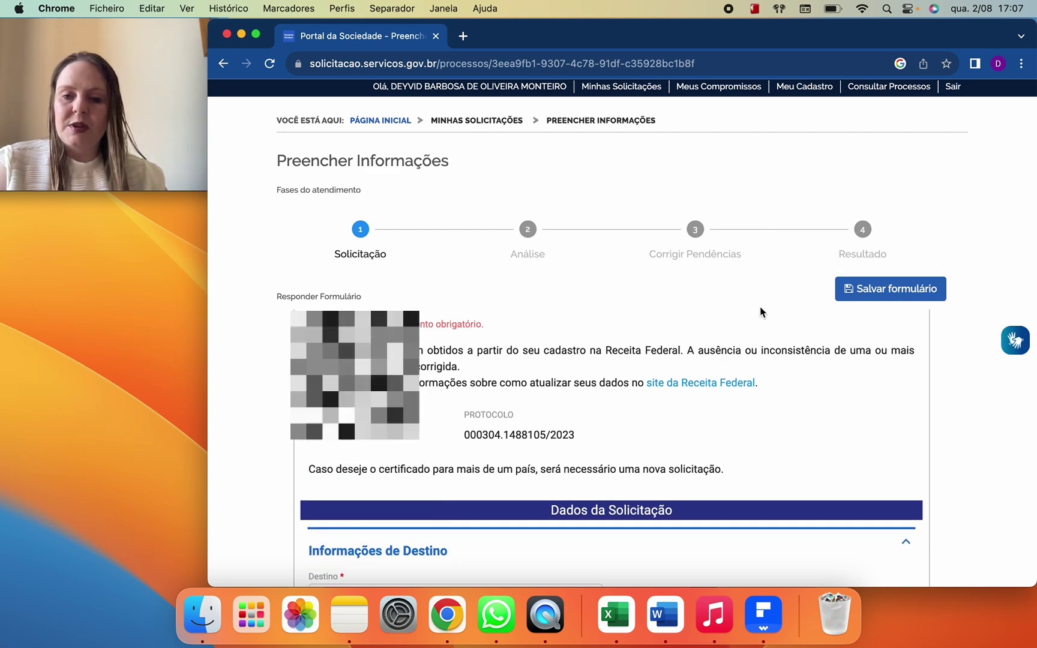
scroll(759, 311, "down", 1)
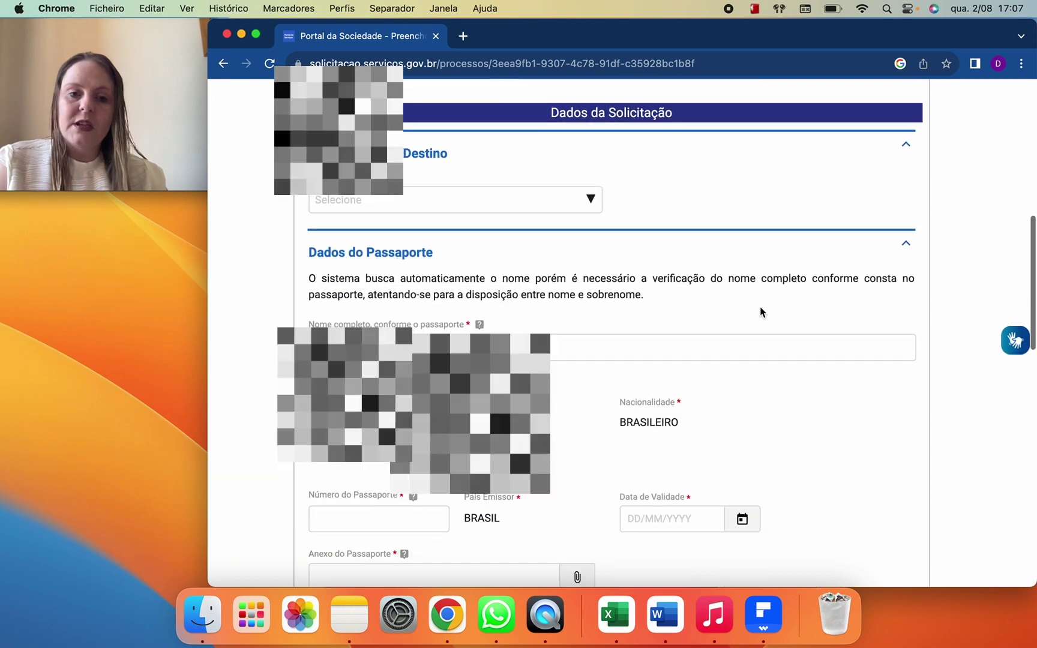
left_click(593, 205)
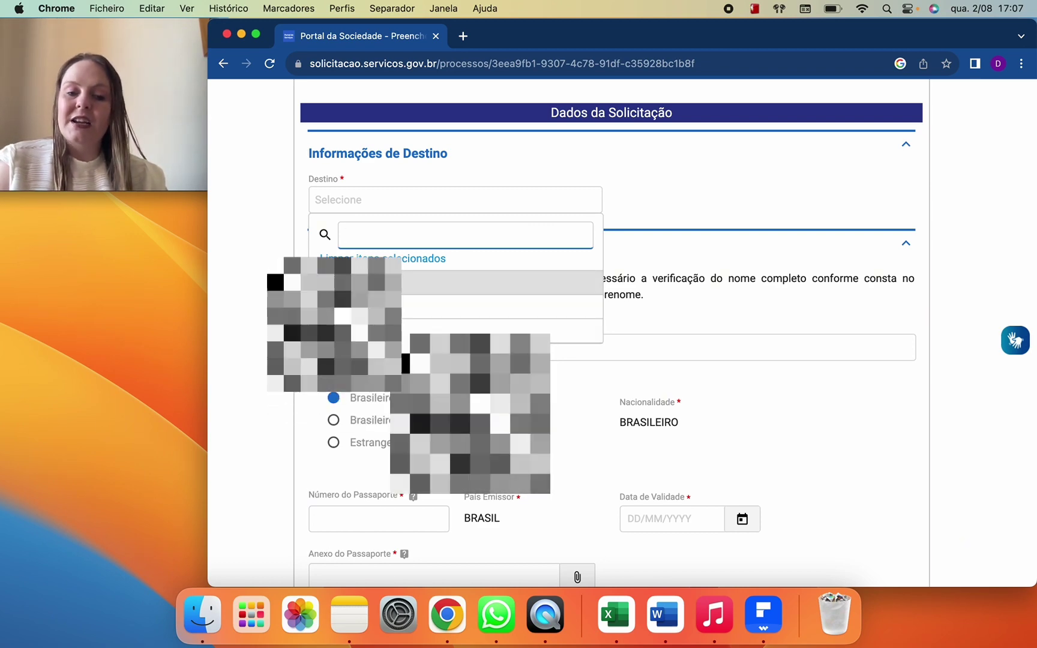
scroll(357, 233, "down", 3)
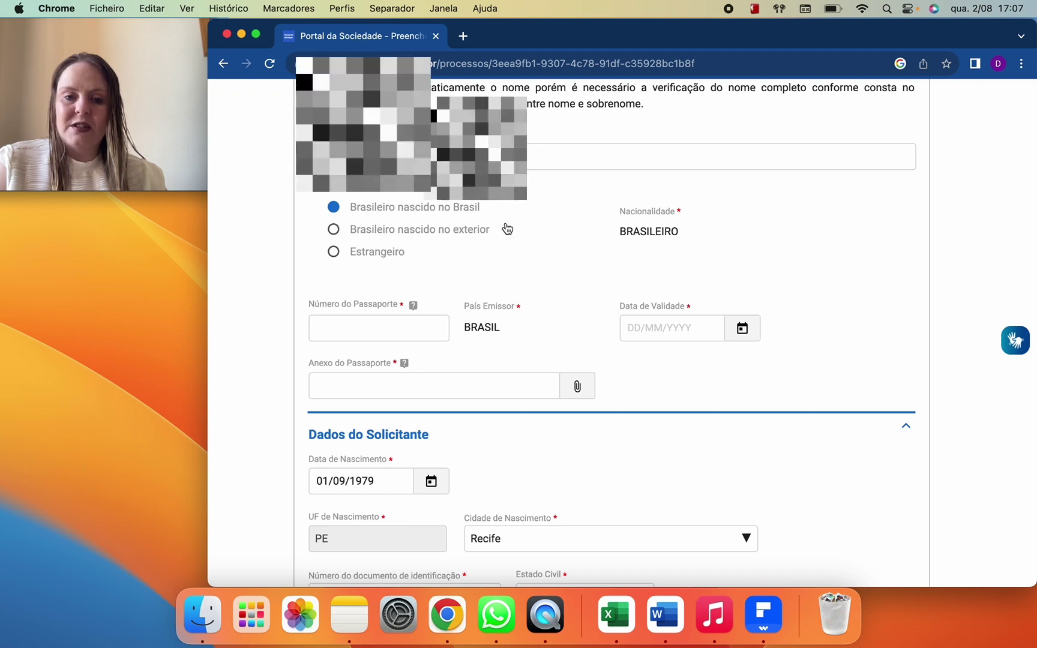
scroll(552, 242, "down", 2)
scroll(552, 242, "down", 1)
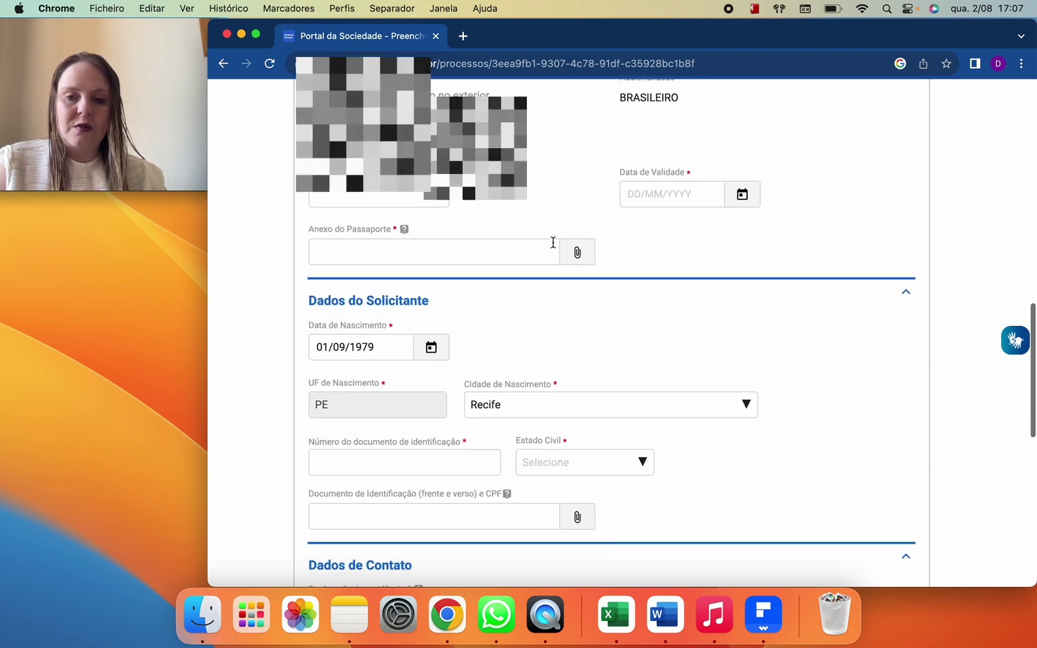
left_click(414, 190)
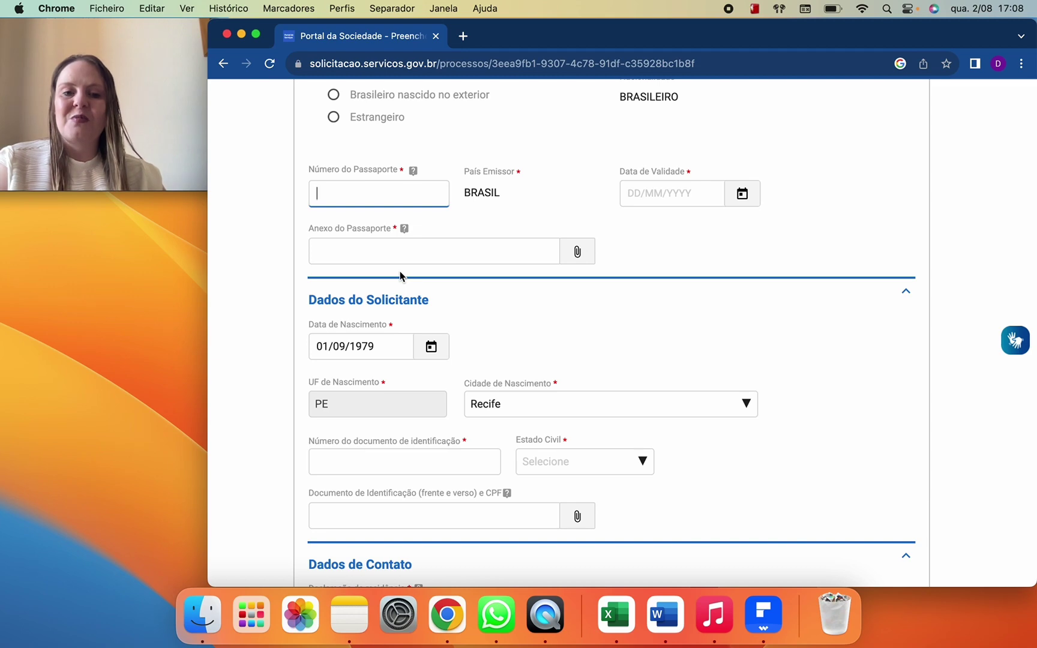
Step: View and close the help for the passport attachment field
left_click(404, 229)
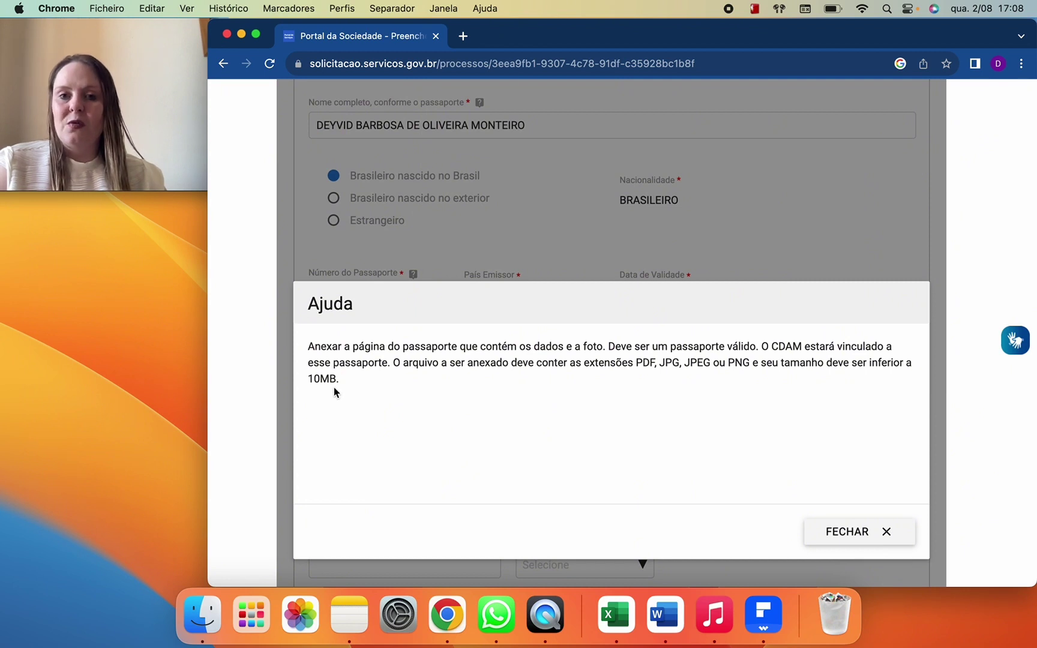
left_click(842, 536)
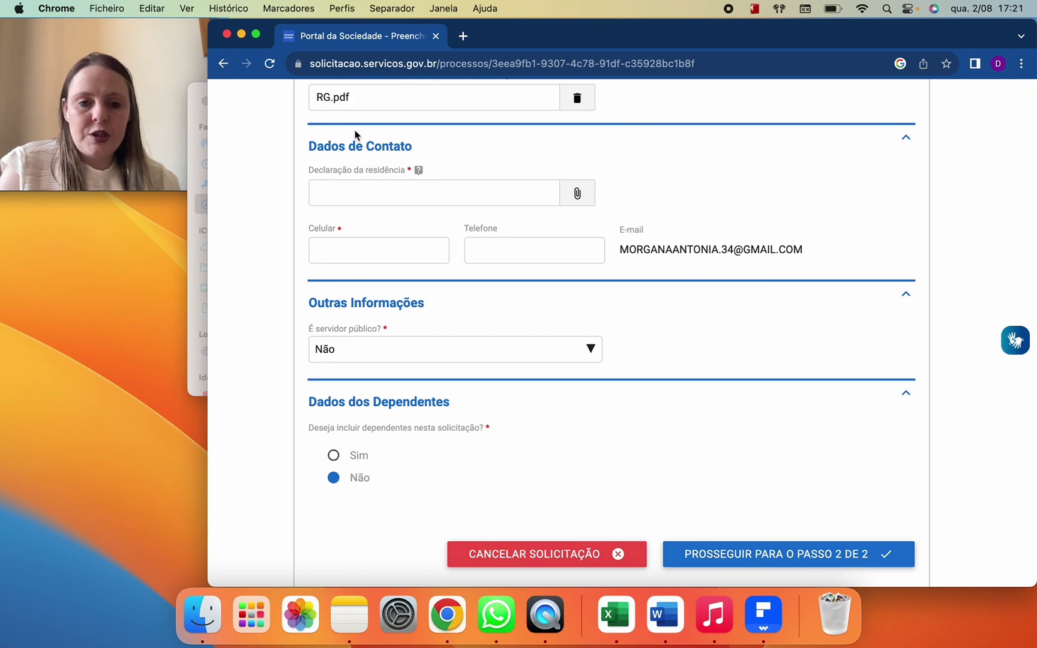
Step: Attach the proof-of-residence PDF under Declaração da residência and enter the Celular field
left_click(579, 192)
left_click(337, 251)
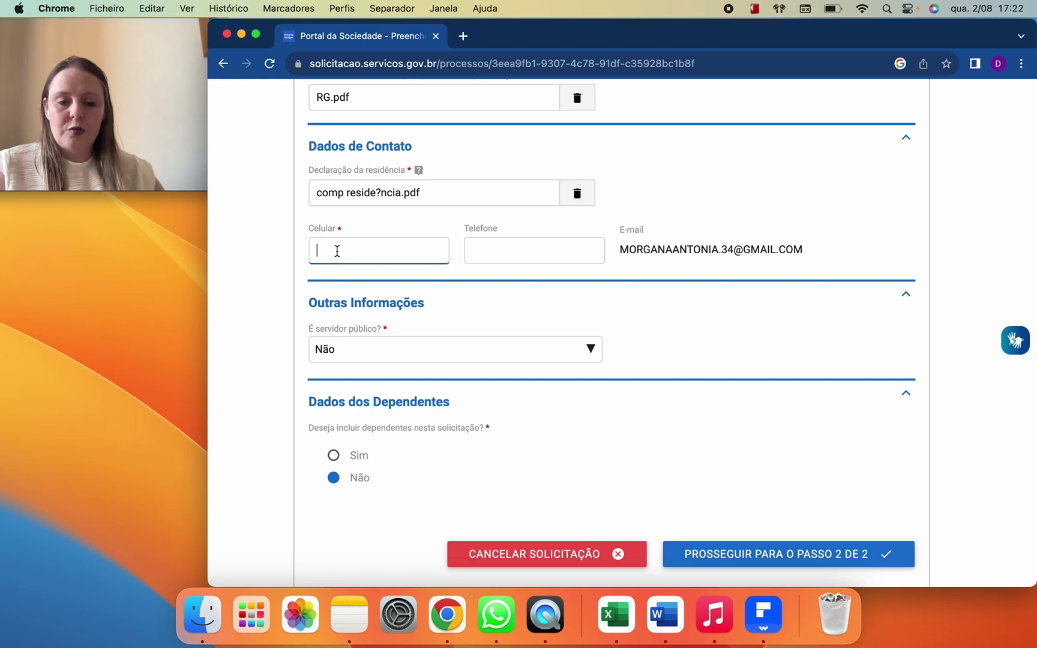
scroll(339, 282, "up", 1)
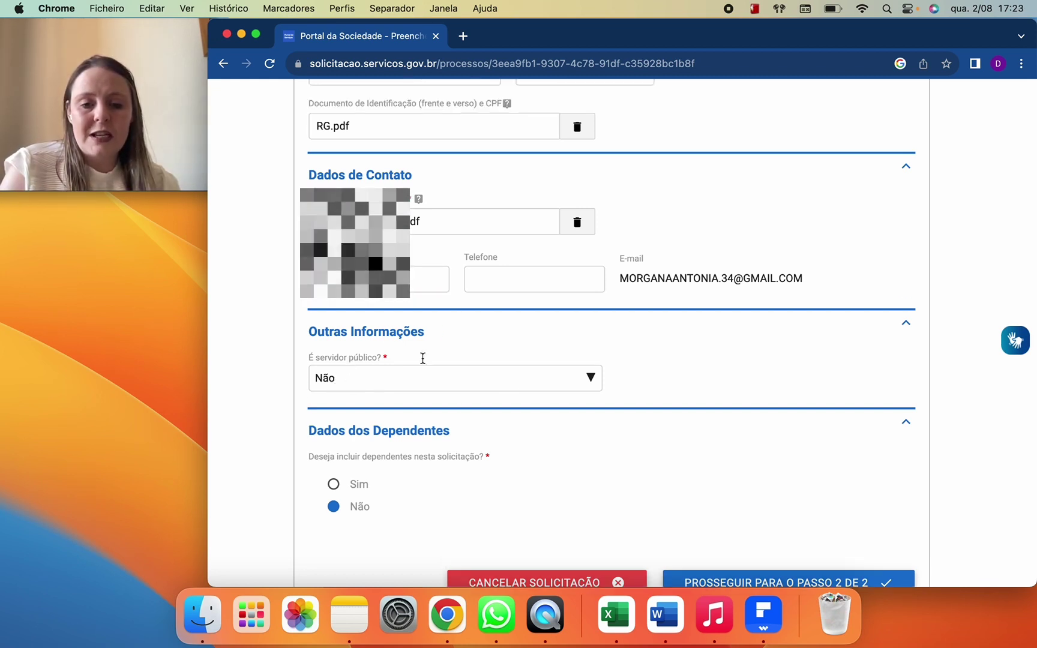
scroll(411, 478, "down", 1)
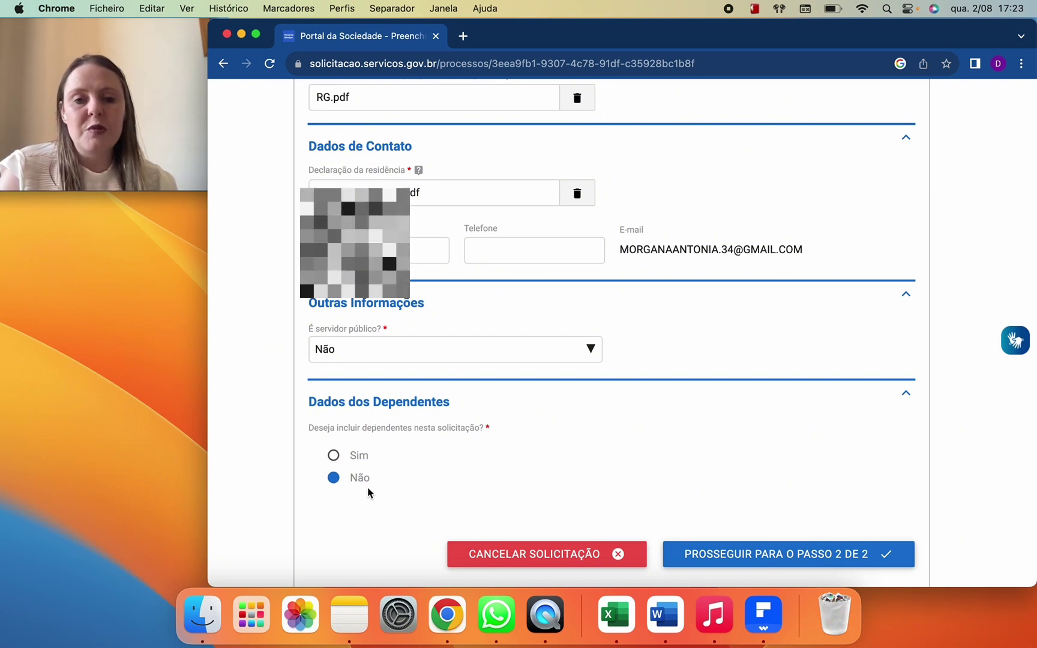
scroll(368, 490, "down", 3)
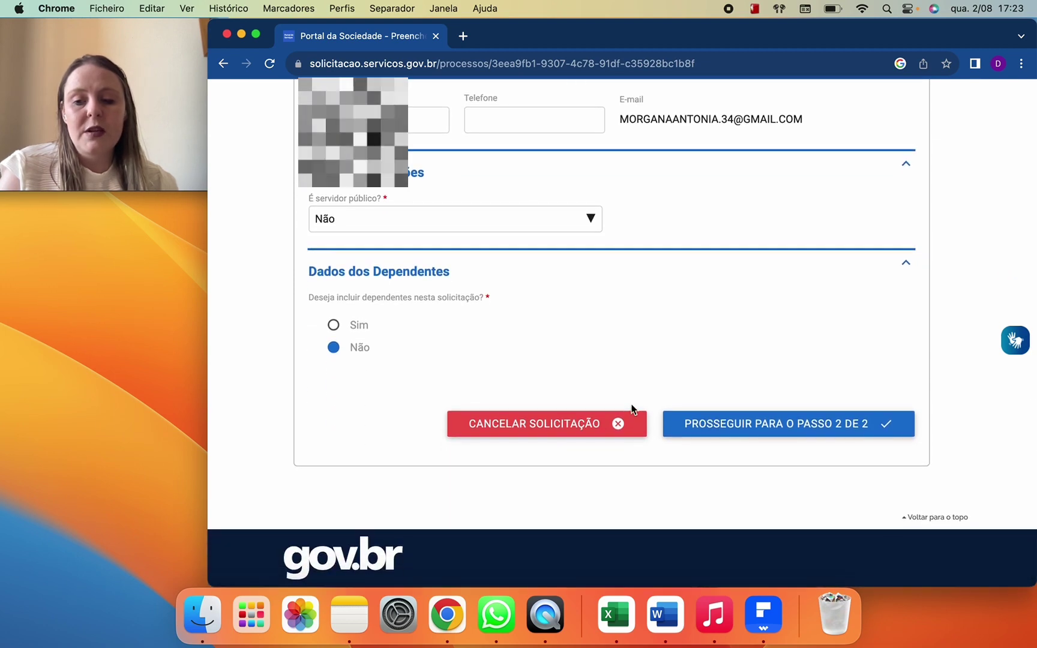
Step: Proceed to step 2 of the CDAM request and scroll to its bottom
left_click(720, 426)
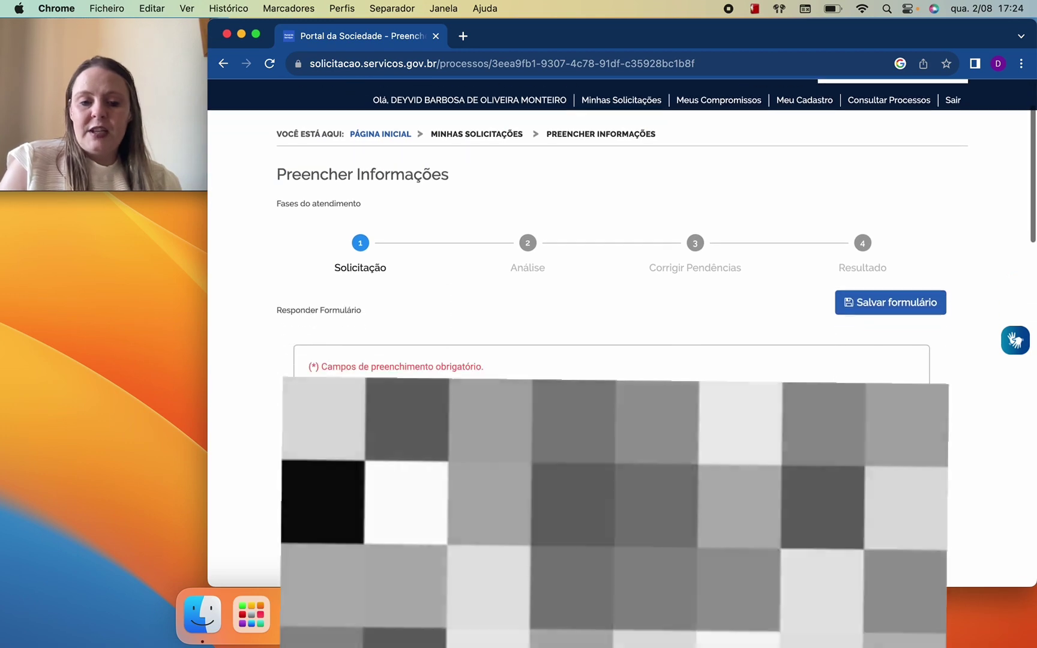
scroll(720, 426, "down", 3)
scroll(720, 426, "down", 2)
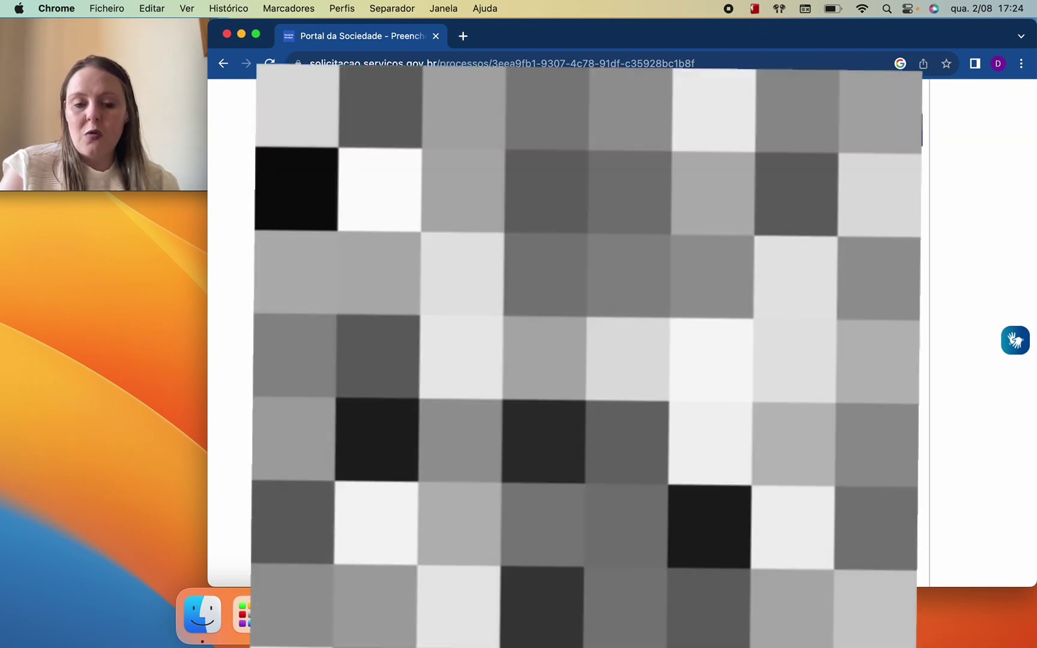
scroll(585, 360, "down", 2)
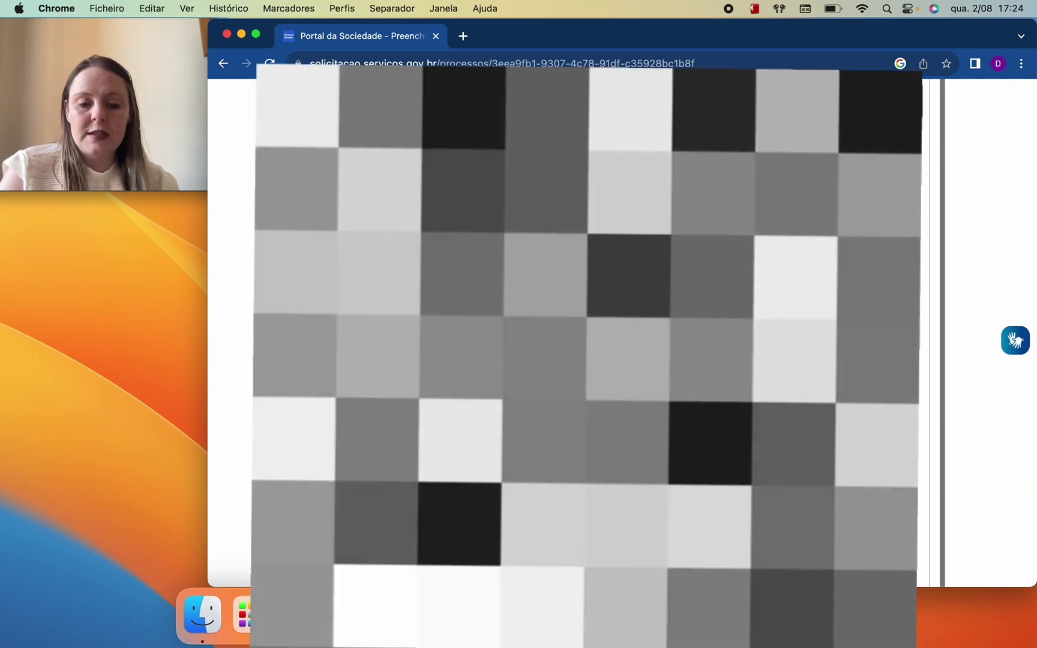
scroll(438, 528, "down", 5)
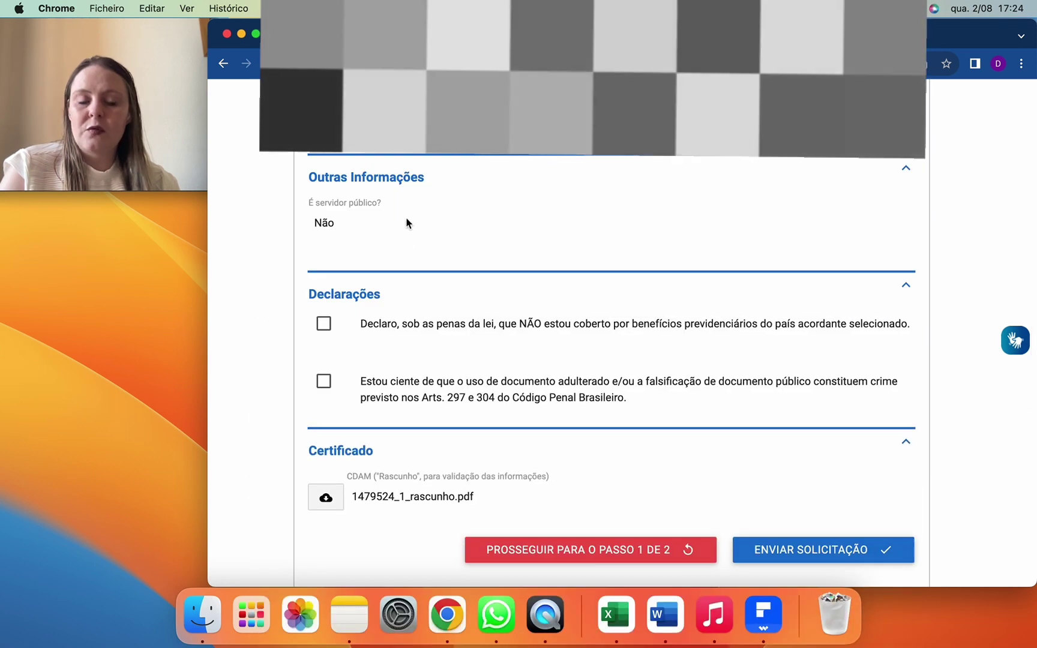
Step: Accept the social-security and document-forgery declarations and submit the request
left_click(324, 324)
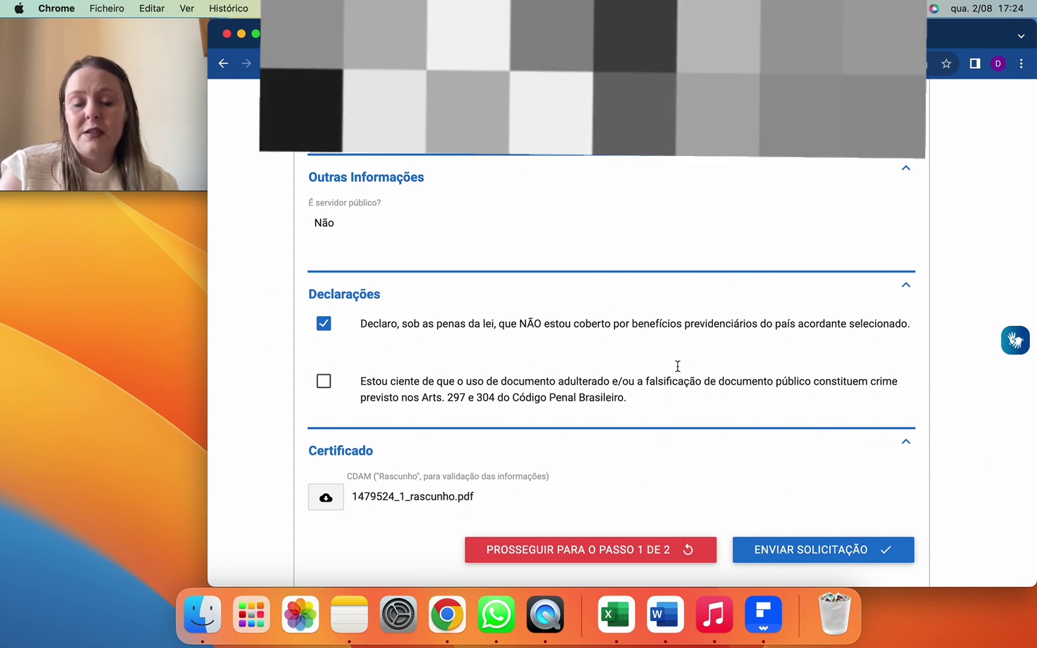
left_click(323, 384)
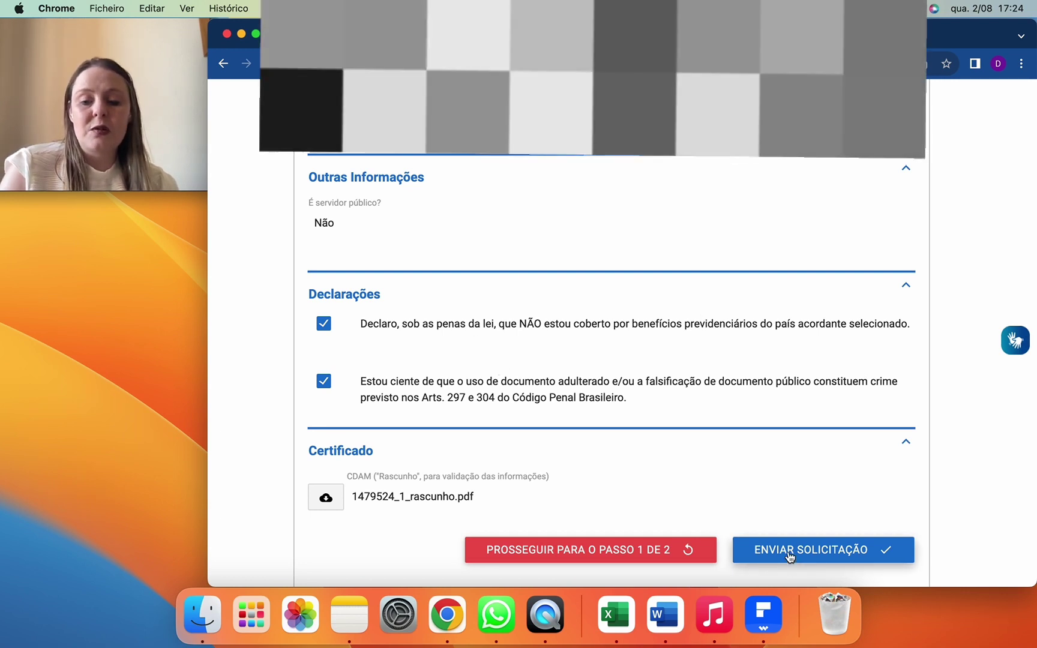
left_click(791, 551)
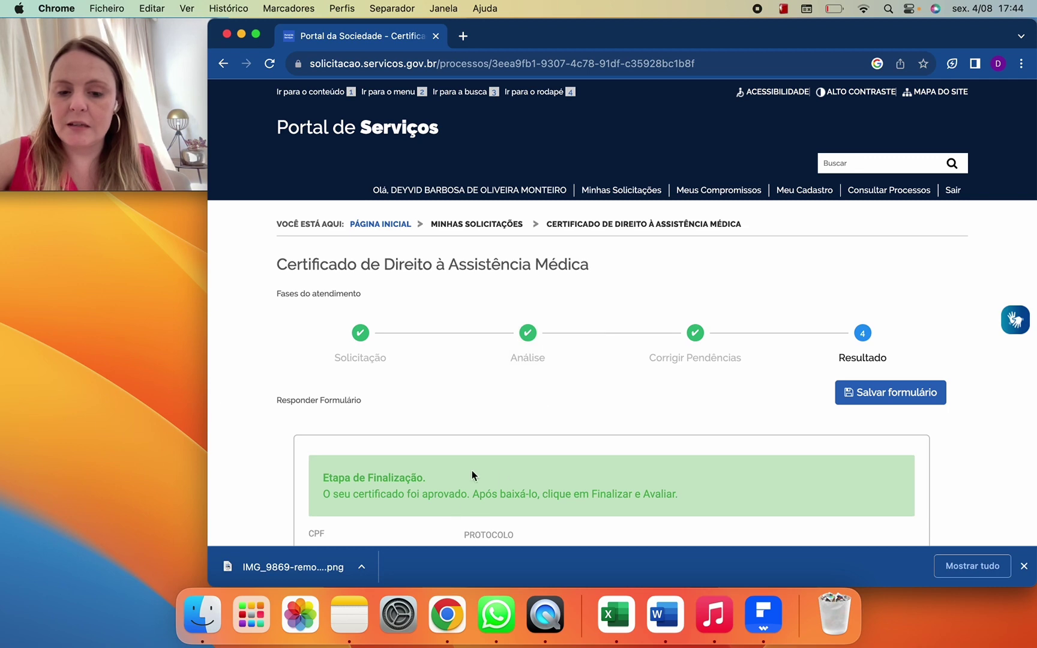
Step: Download and open certificate 1479524_1.pdf, then finalize the request with FINALIZAR E AVALIAR
scroll(543, 481, "down", 3)
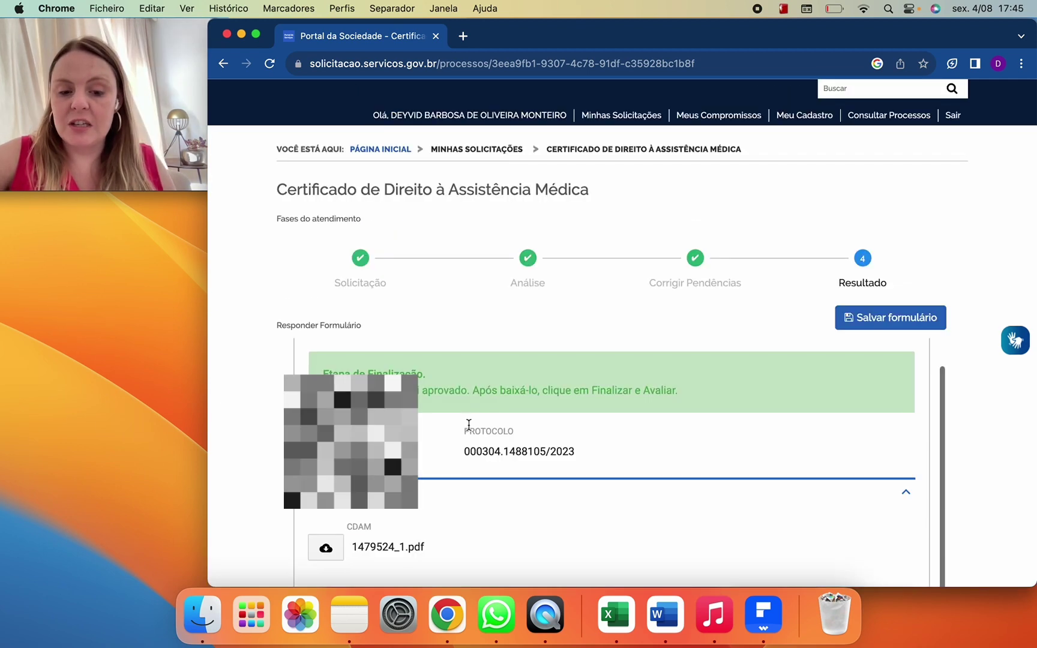
scroll(334, 551, "down", 4)
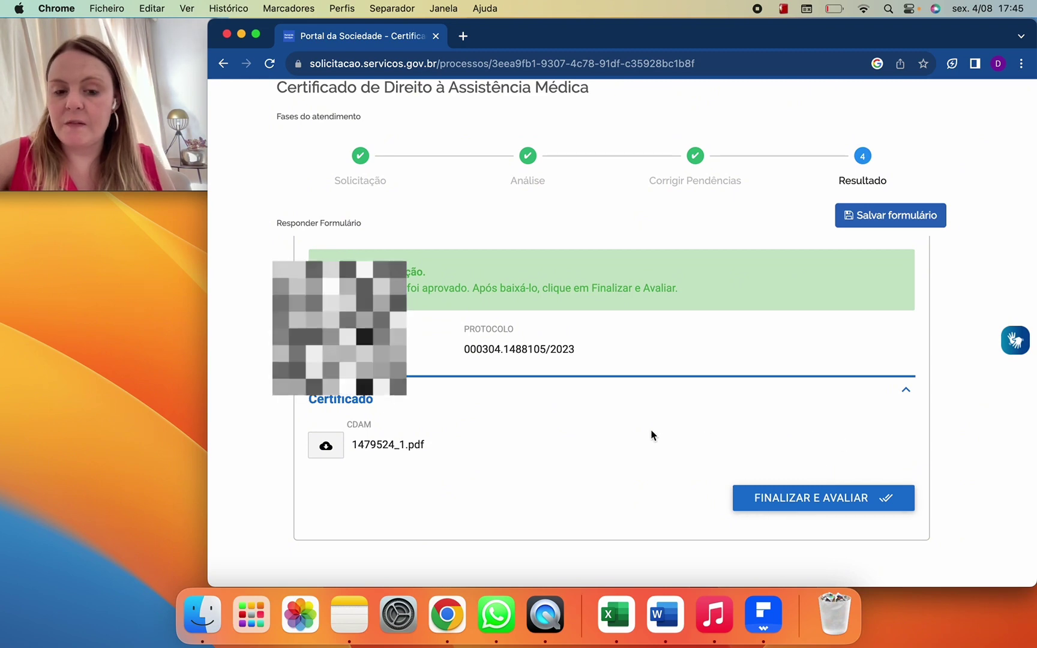
left_click(334, 453)
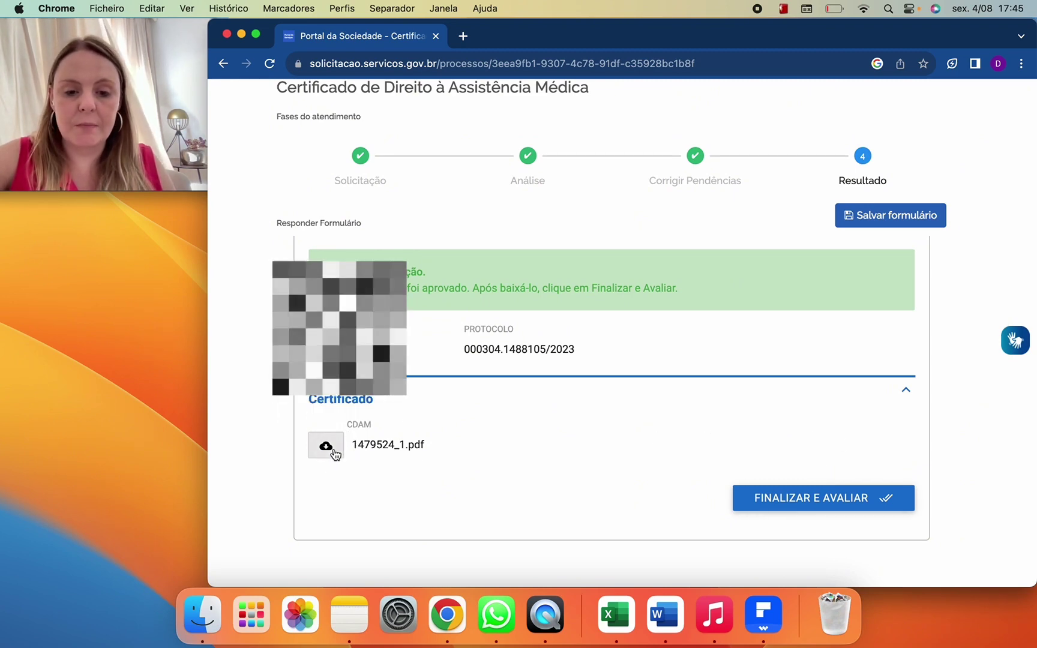
left_click(298, 576)
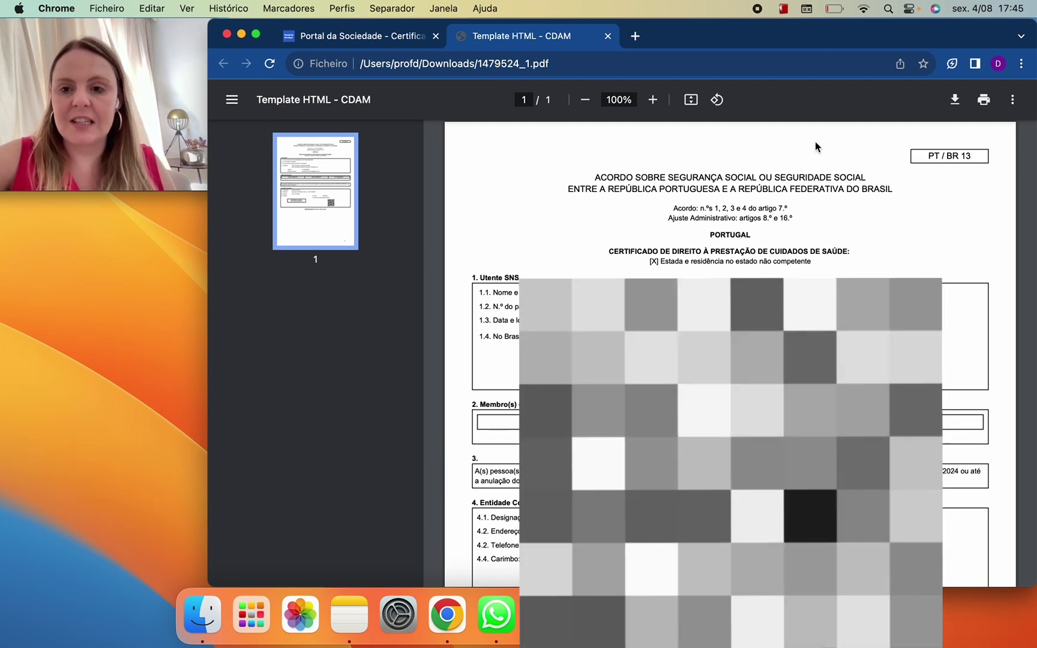
left_click(378, 35)
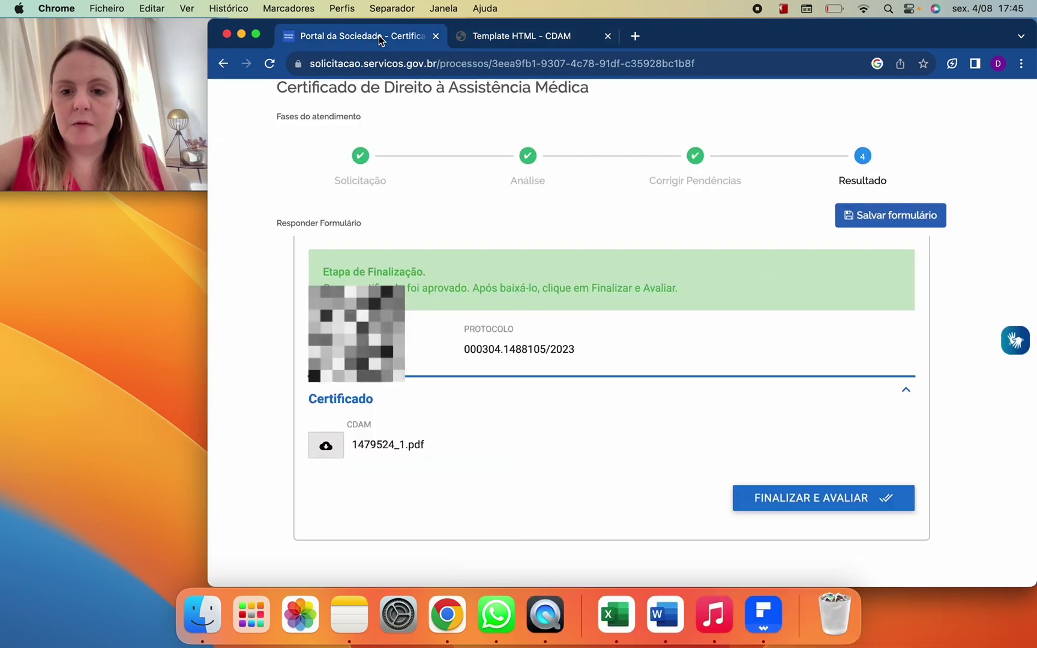
left_click(777, 499)
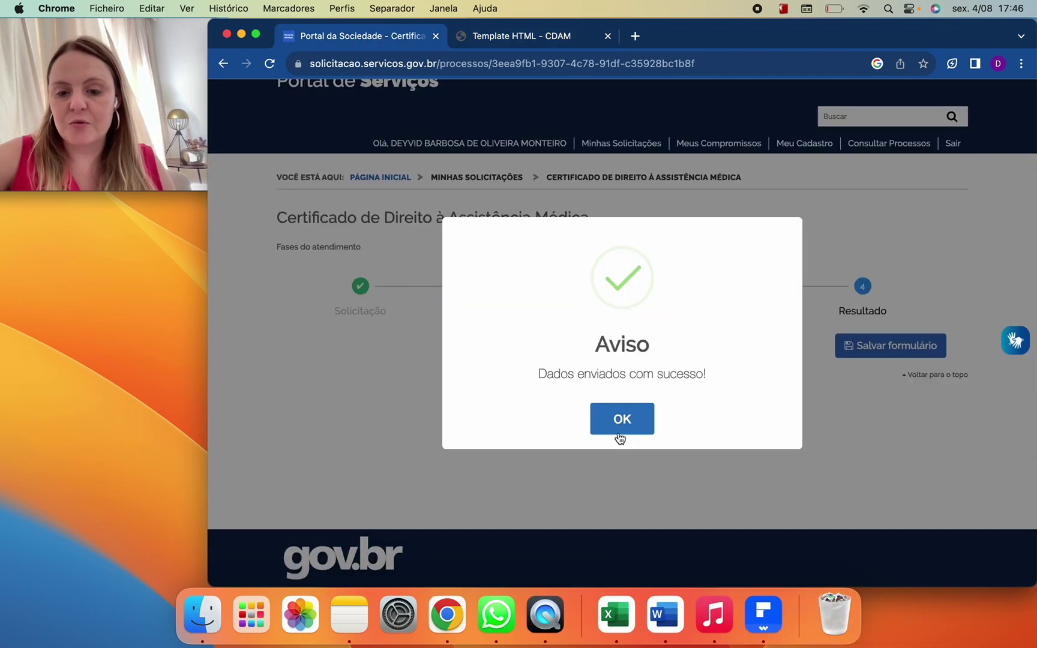
Step: Send a five-star Excelente rating citing Rapidez, then reopen the request via VER
left_click(622, 420)
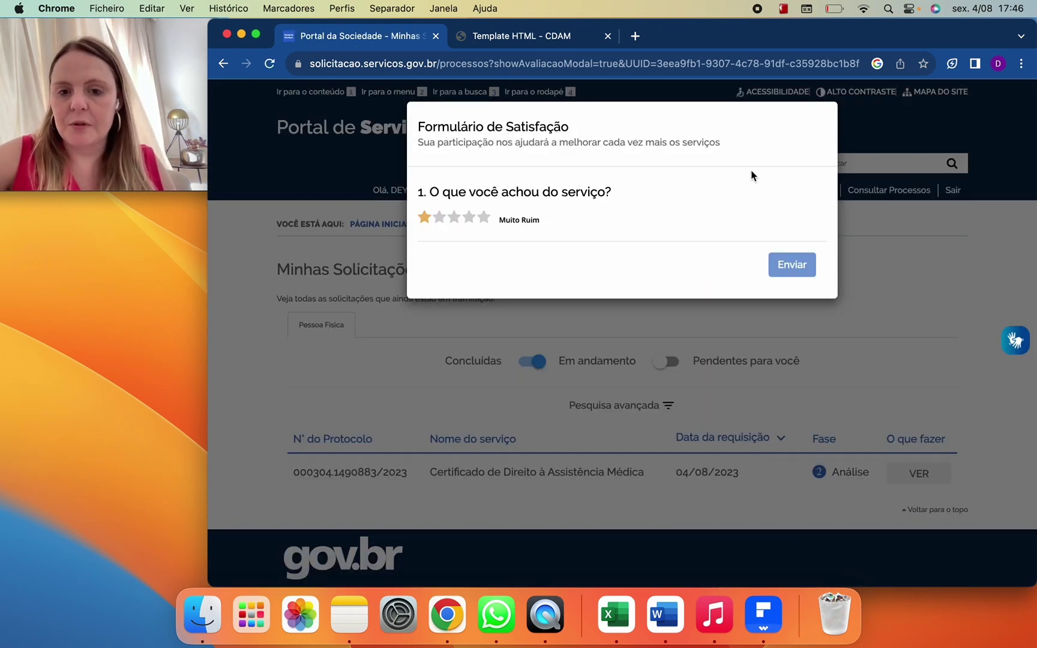
left_click(480, 219)
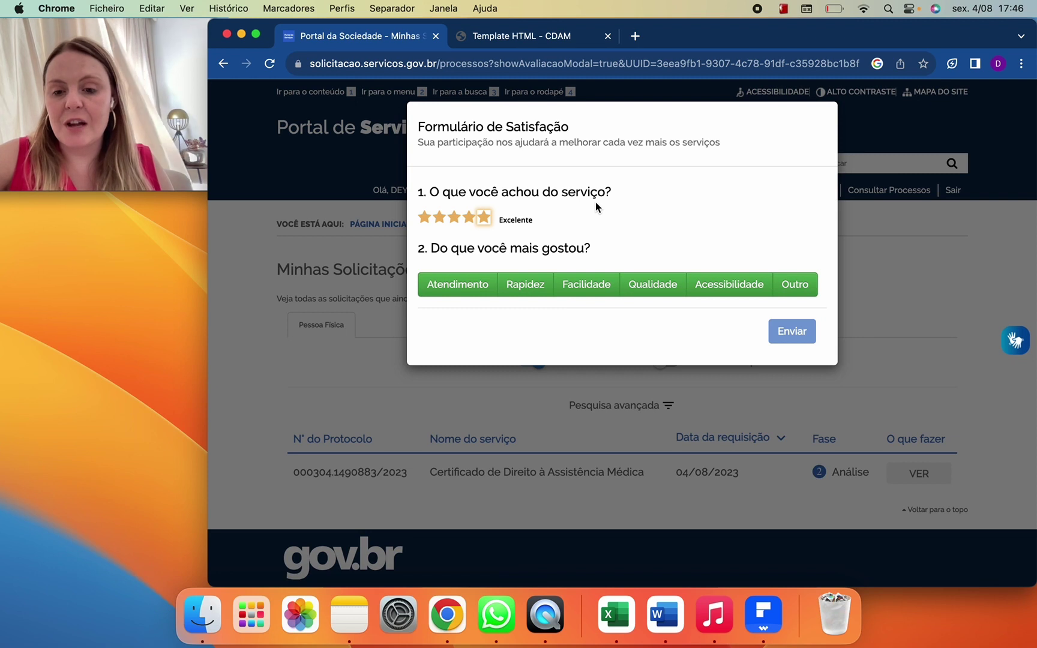
left_click(532, 288)
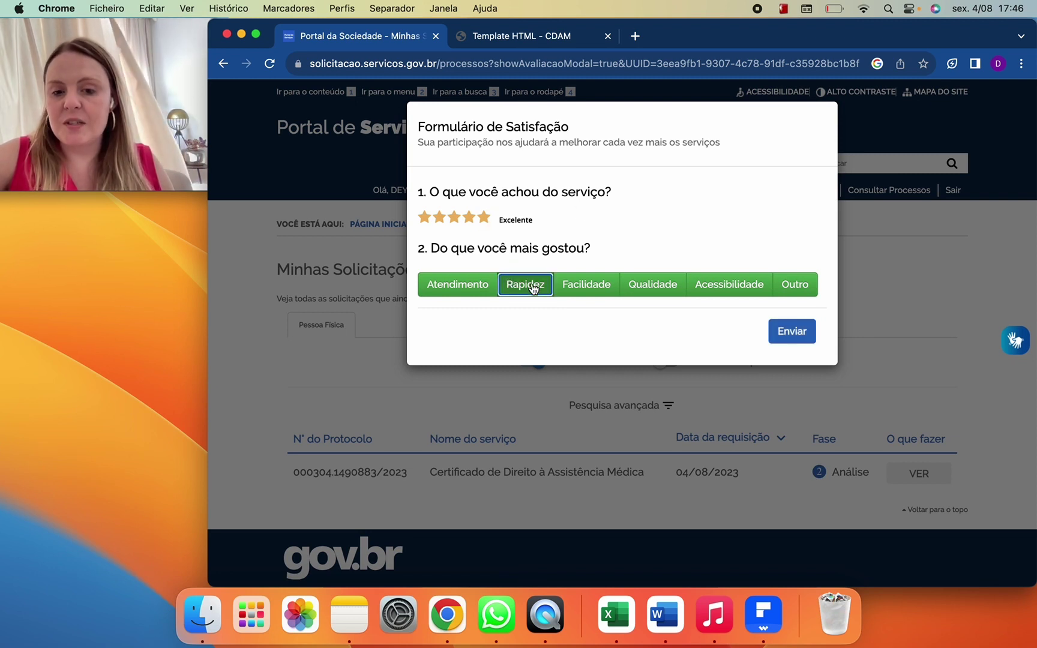
left_click(803, 337)
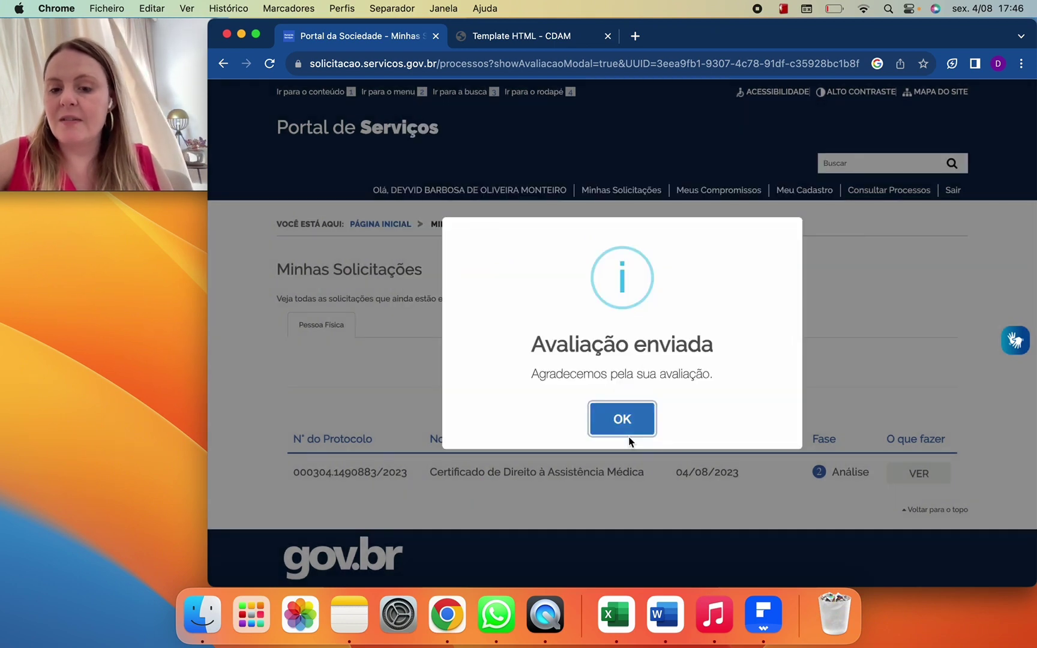
left_click(636, 420)
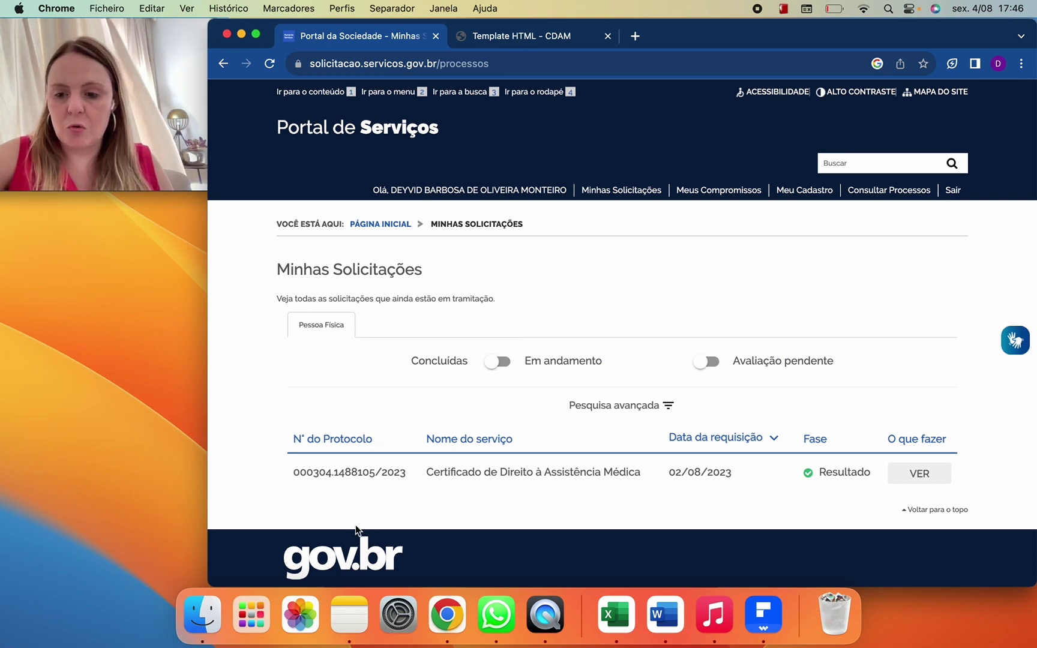
left_click(921, 474)
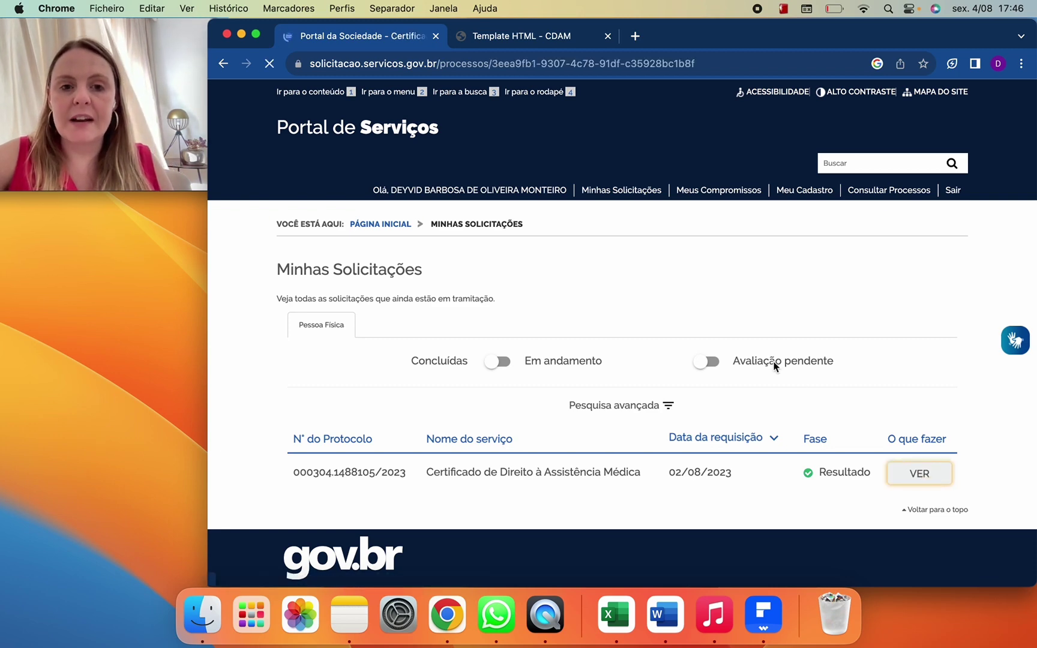